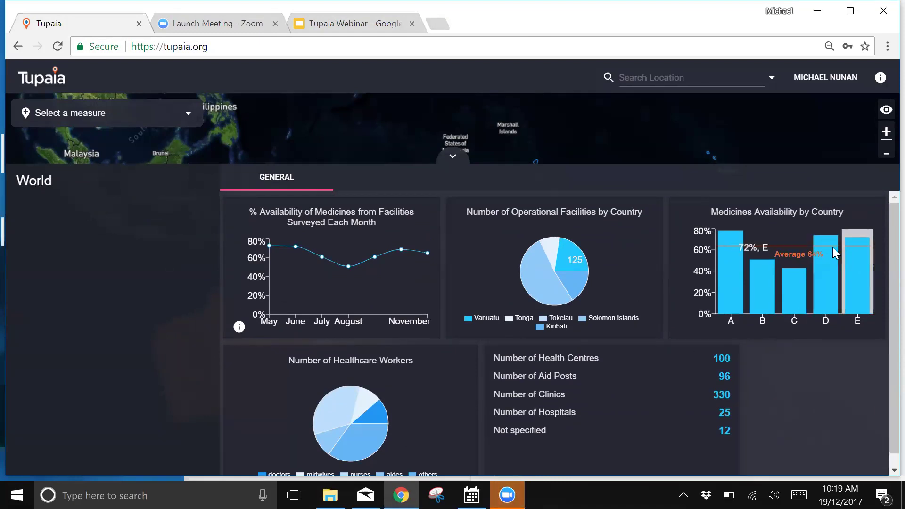
Expand the map above the World dashboard to show Pacific countries like Vanuatu and Tonga.
mouse_move(765, 244)
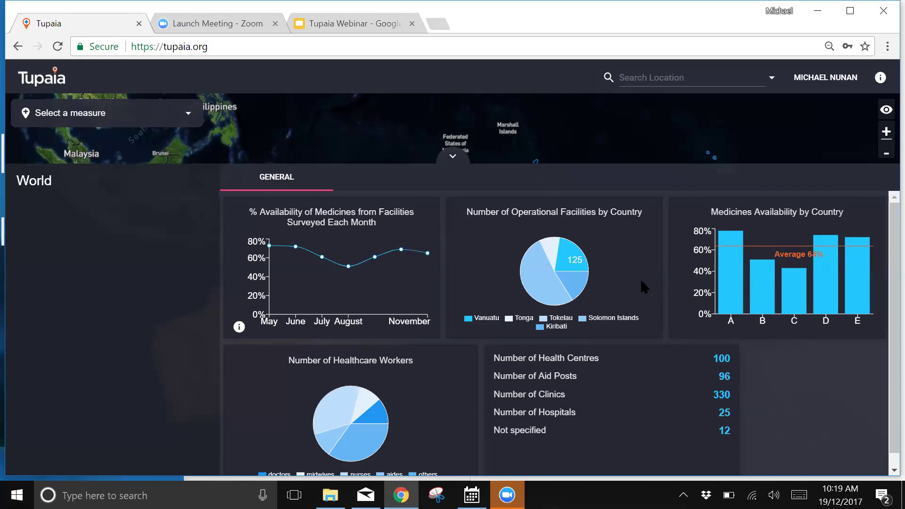
click(452, 156)
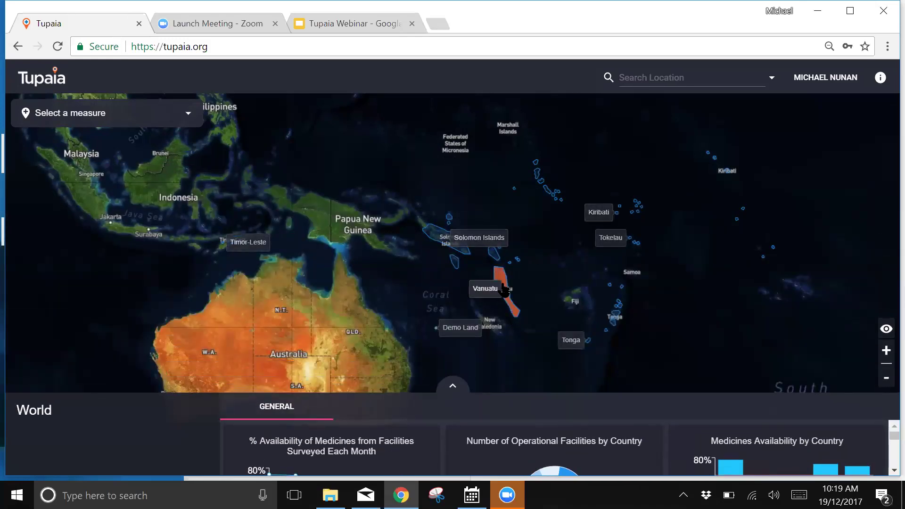
Zoom into Vanuatu, scroll its dashboard (84 clinics, 125/132 operational), then drill into Malampa.
click(502, 282)
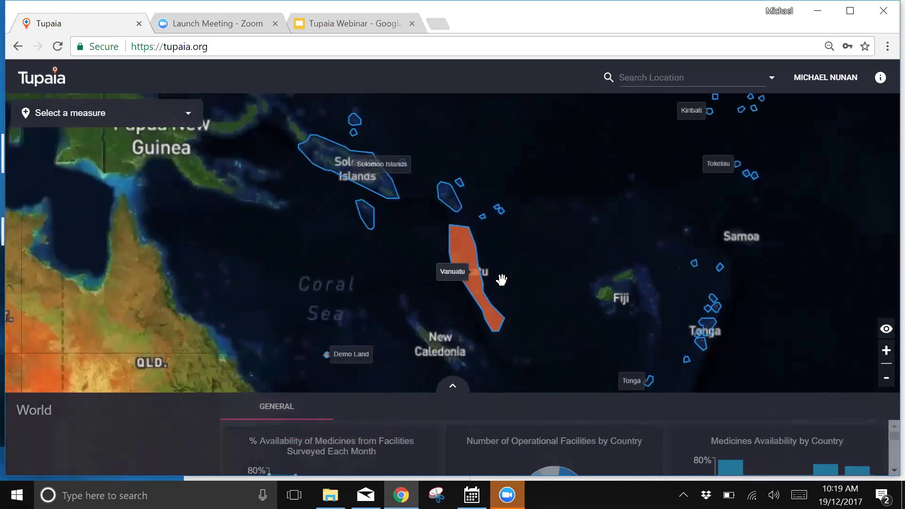
click(447, 387)
scroll(457, 384, down, 1)
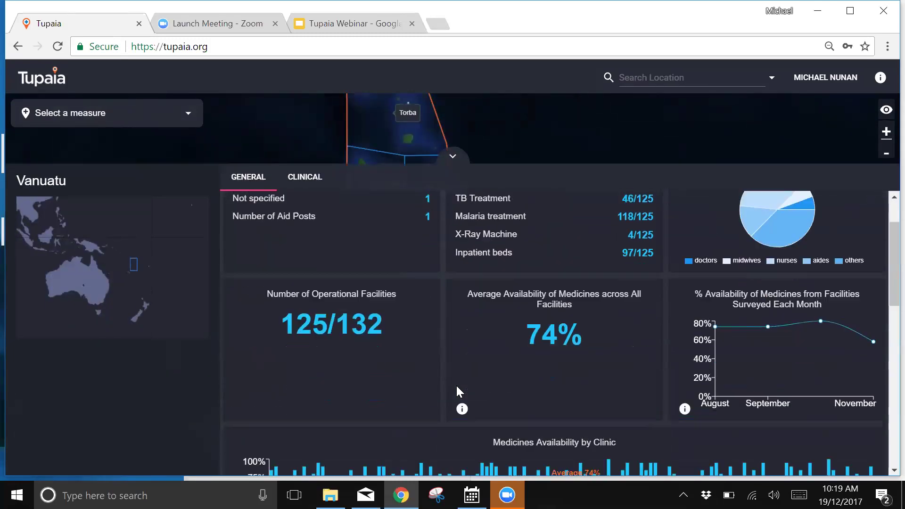
scroll(457, 384, down, 4)
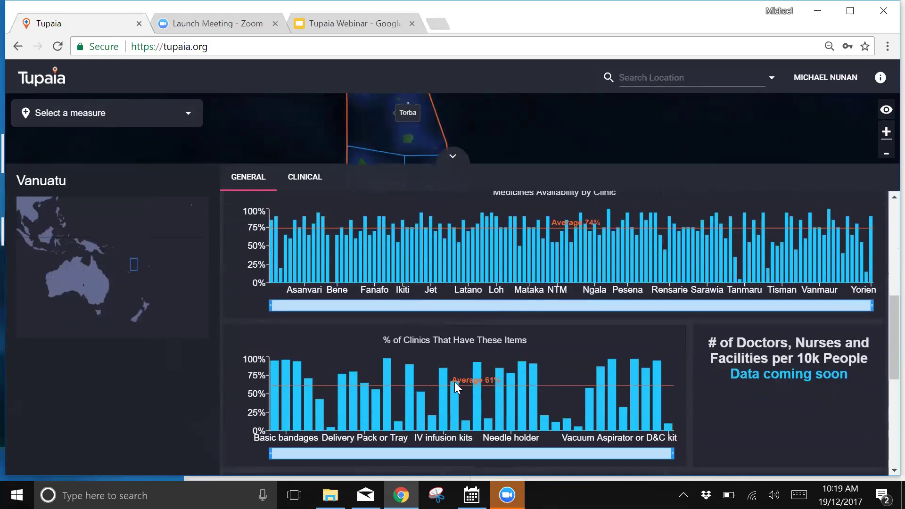
scroll(454, 382, down, 5)
scroll(454, 381, up, 2)
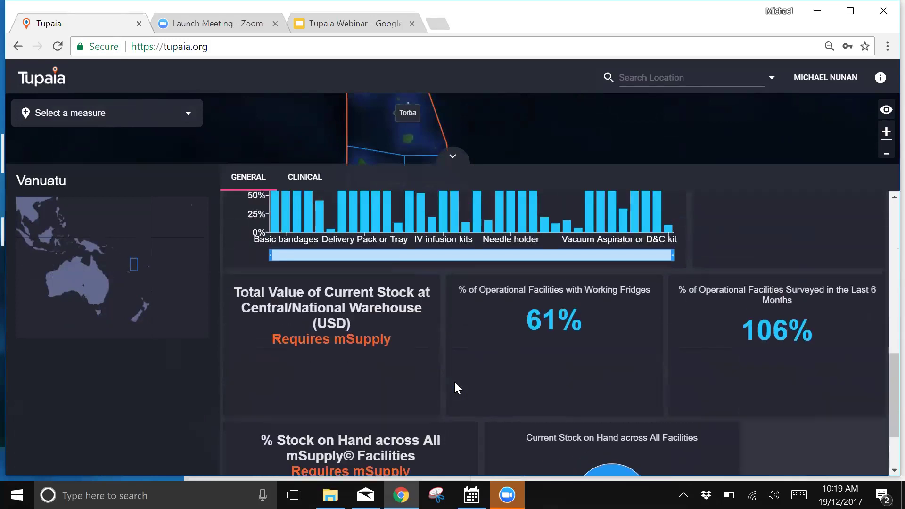
scroll(454, 381, up, 8)
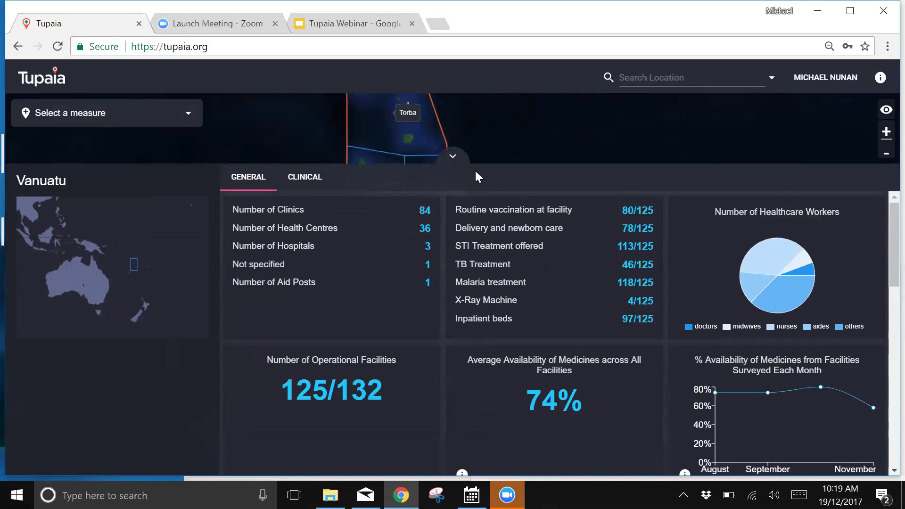
click(452, 156)
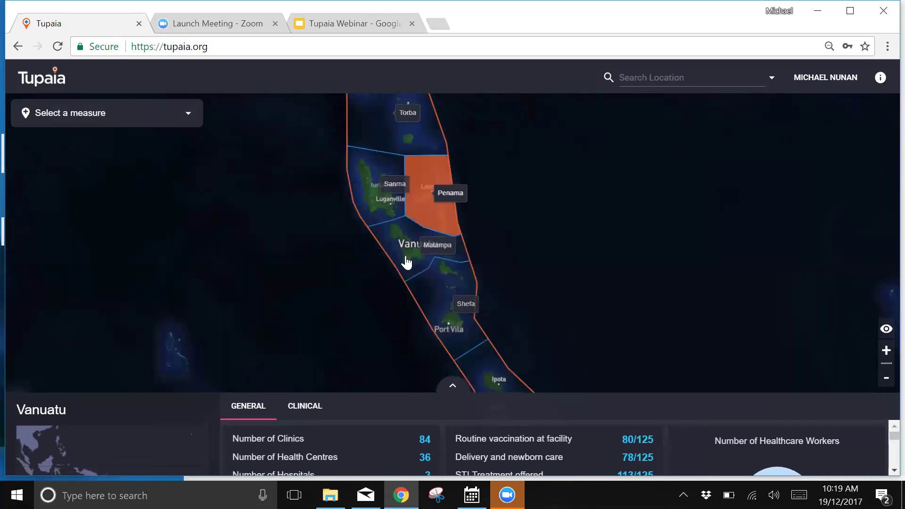
click(407, 262)
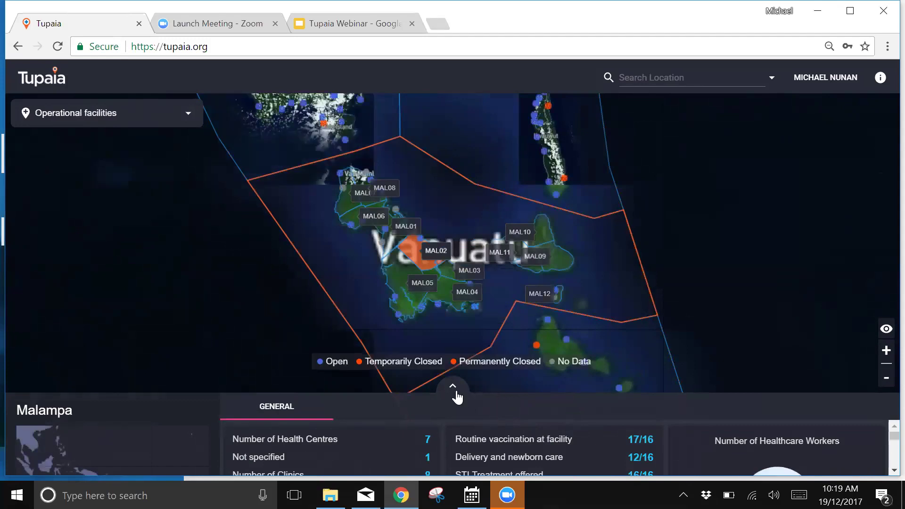
Expand and scroll through Malampa's dashboard statistics, then collapse it back to the map.
click(454, 390)
scroll(454, 386, down, 4)
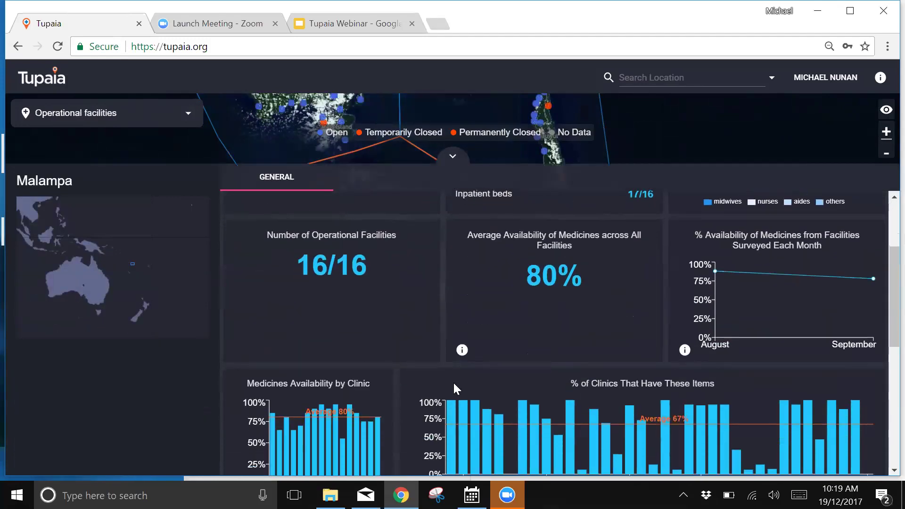
scroll(453, 381, down, 4)
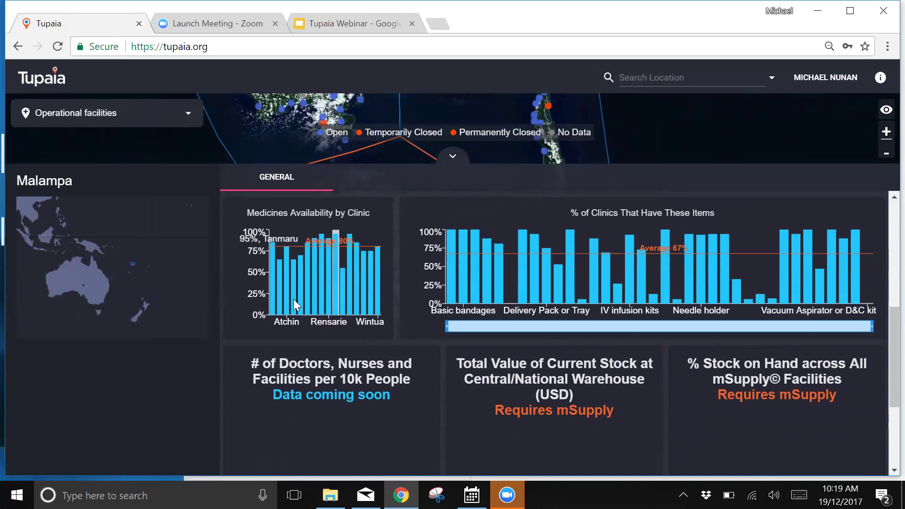
scroll(496, 401, down, 3)
scroll(496, 402, up, 10)
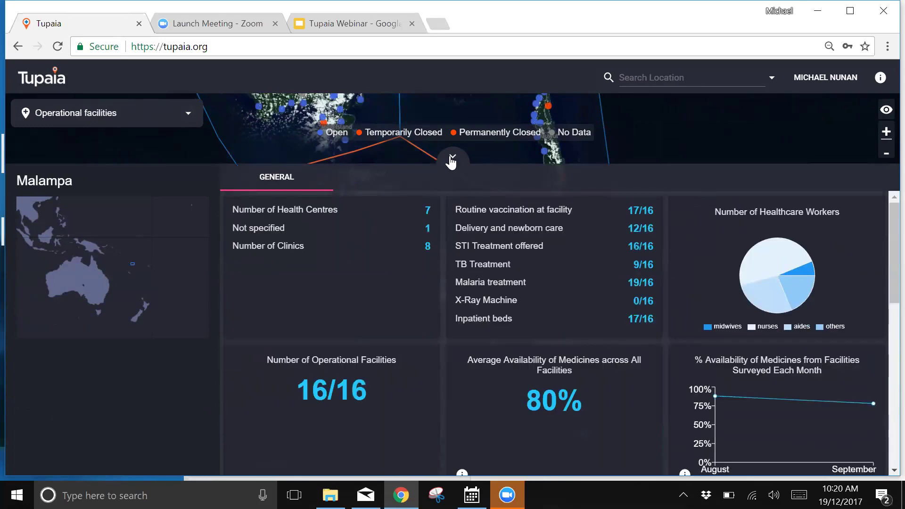
click(452, 161)
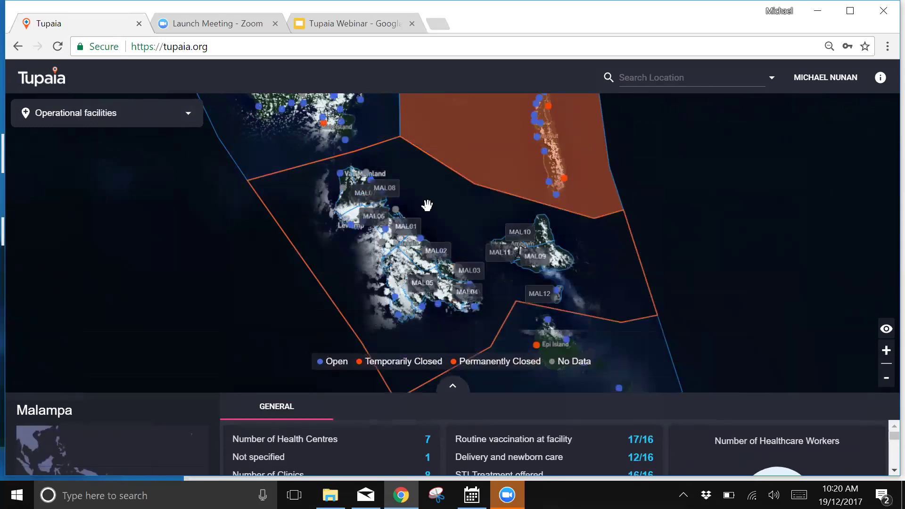
Drill into MAL05 and review its stats: 2 health centres, 1 clinic, vaccination 3/3.
click(399, 266)
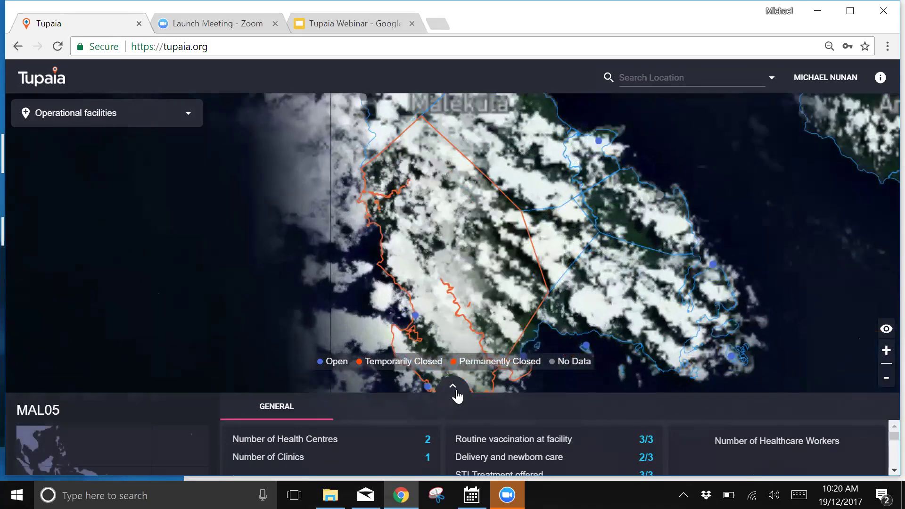
click(455, 389)
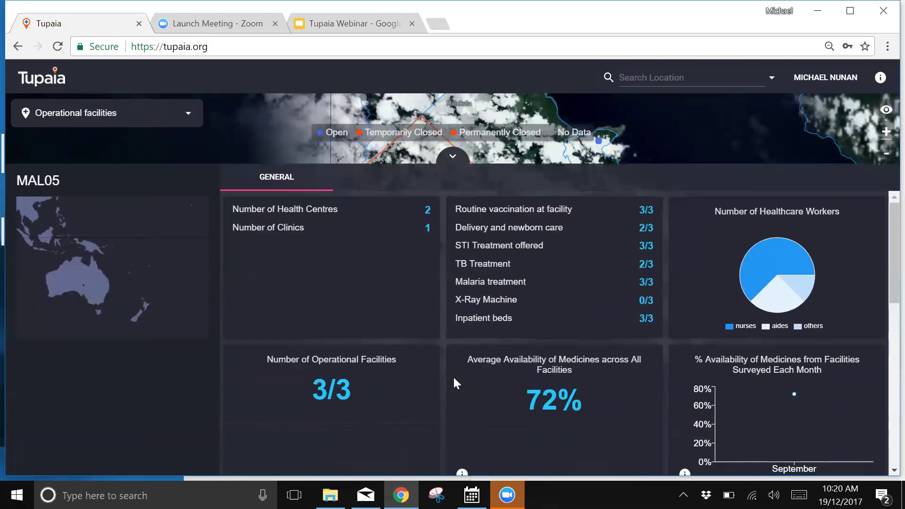
scroll(454, 382, down, 6)
scroll(454, 382, up, 3)
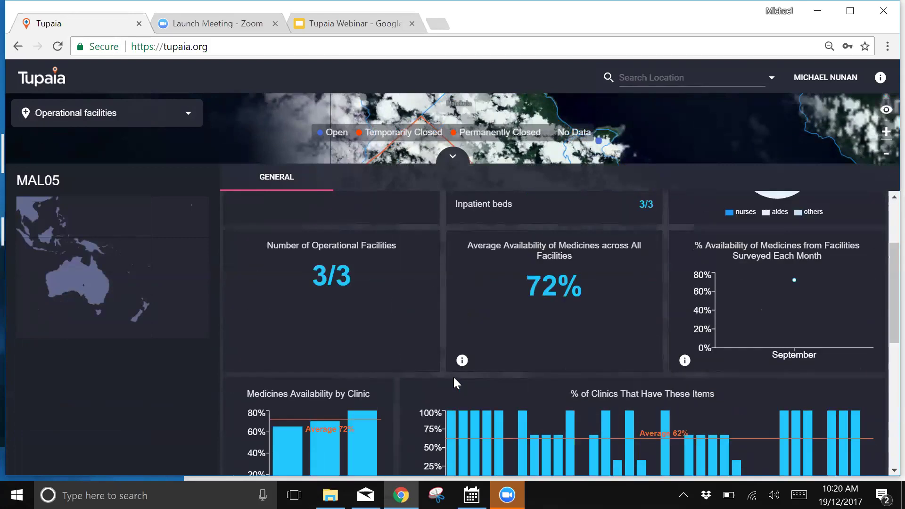
scroll(454, 379, up, 3)
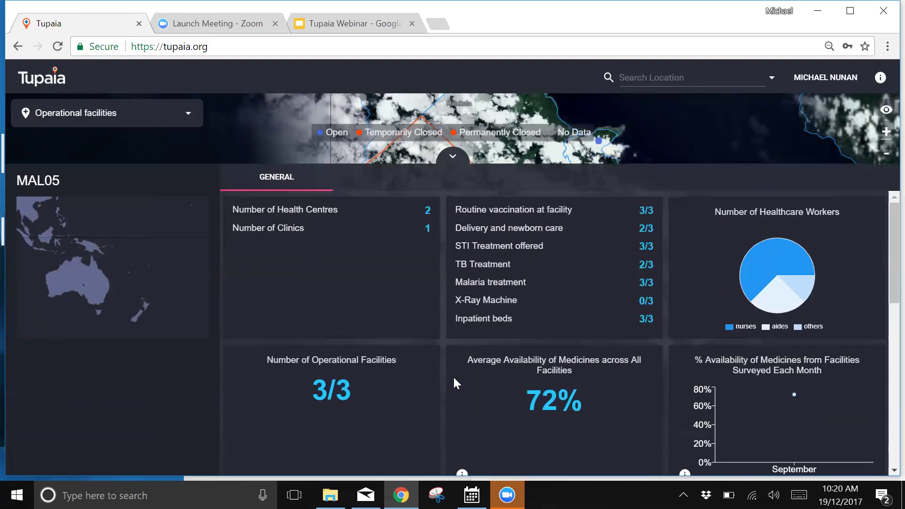
click(449, 160)
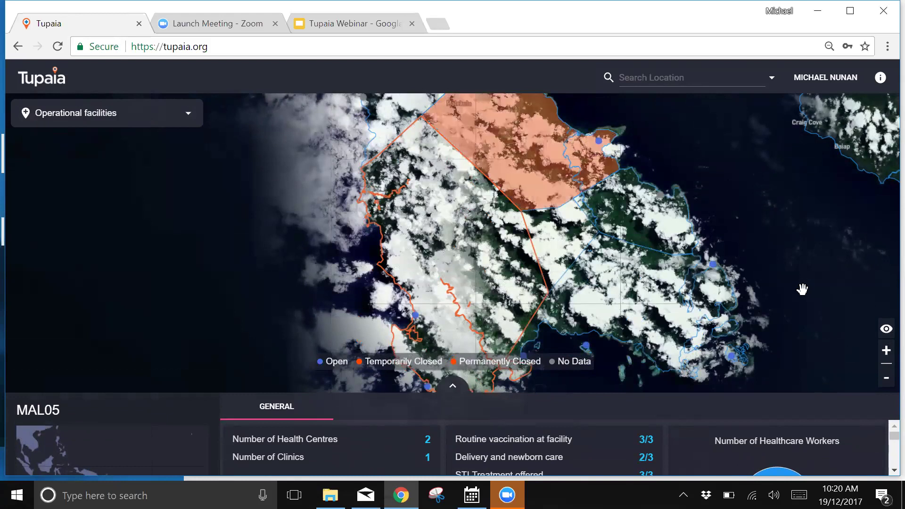
scroll(802, 289, down, 3)
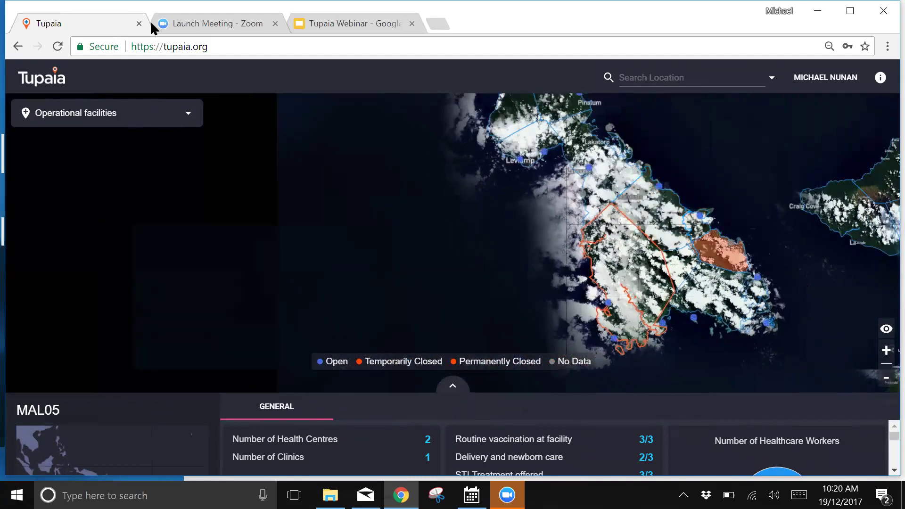
Map which facilities have a working fridge using the Cold Chain measures.
click(188, 114)
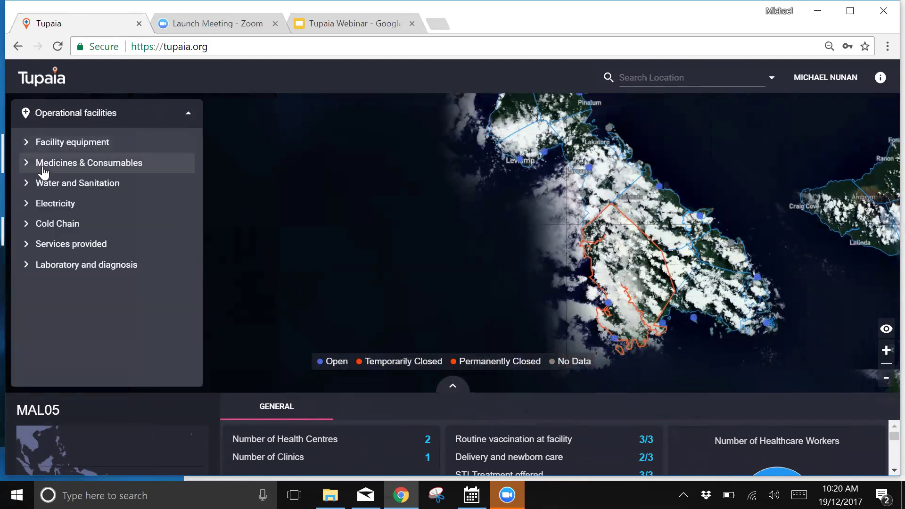
click(31, 224)
click(40, 244)
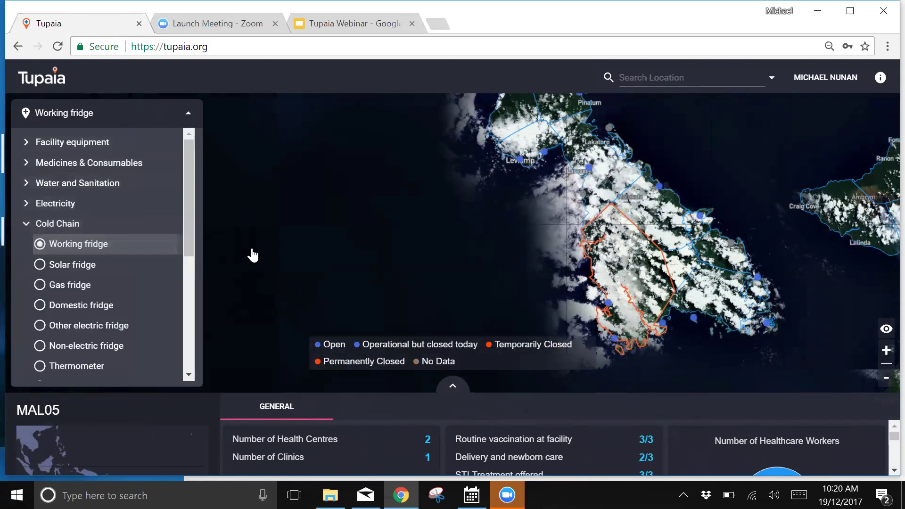
Return to the Malampa level, pan across Vanuatu, and expand the Medicines & Consumables indicators.
click(834, 371)
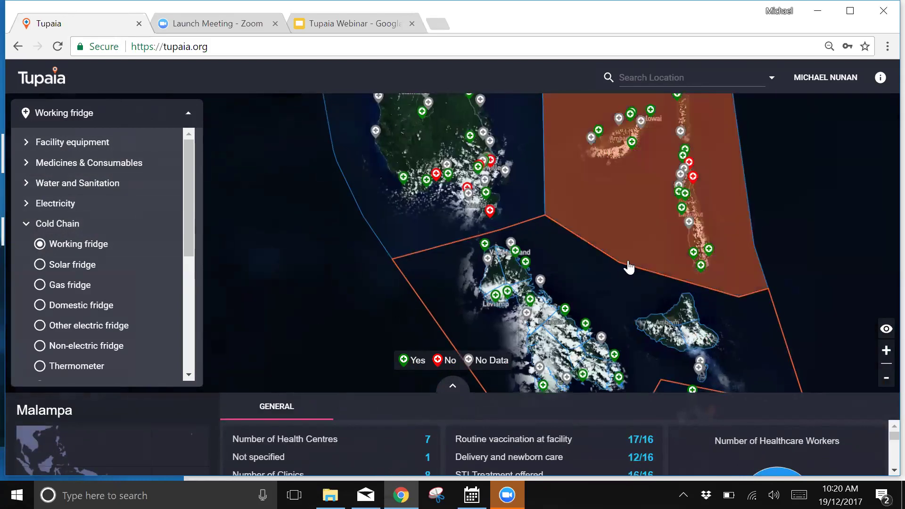
scroll(628, 268, down, 3)
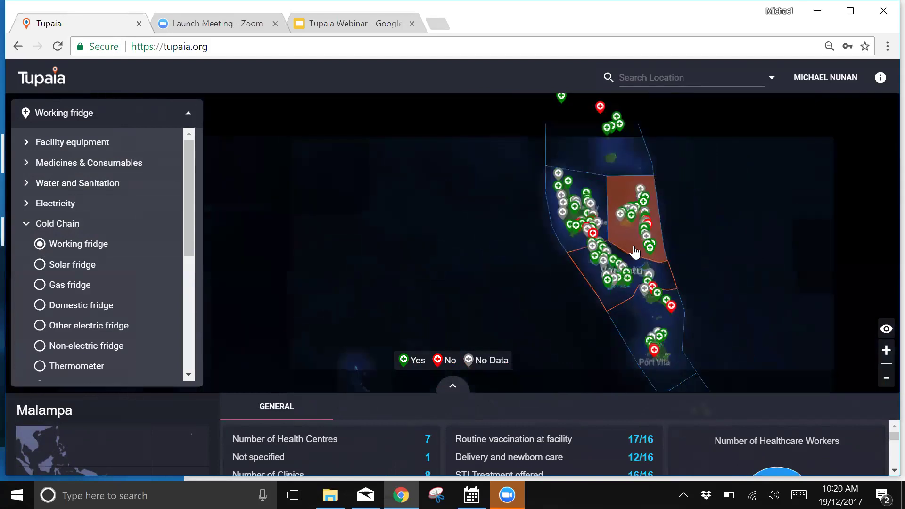
drag(462, 225, 382, 156)
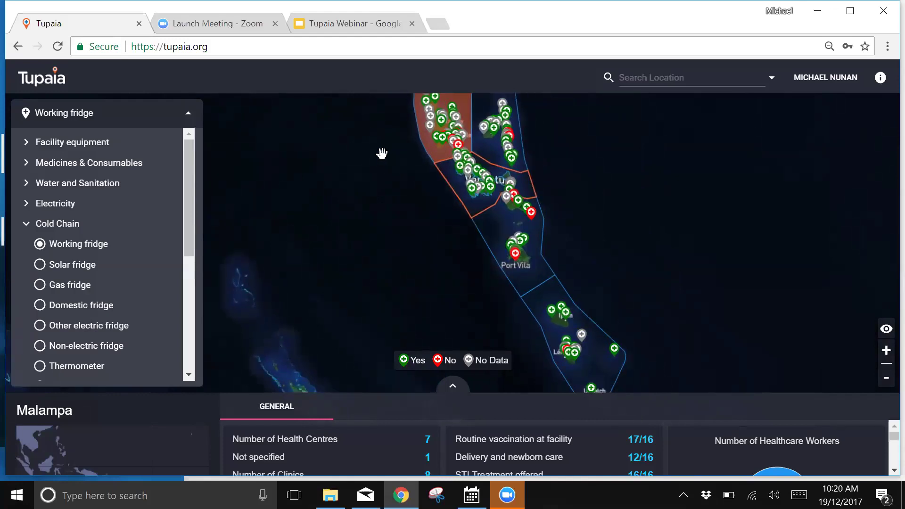
click(34, 165)
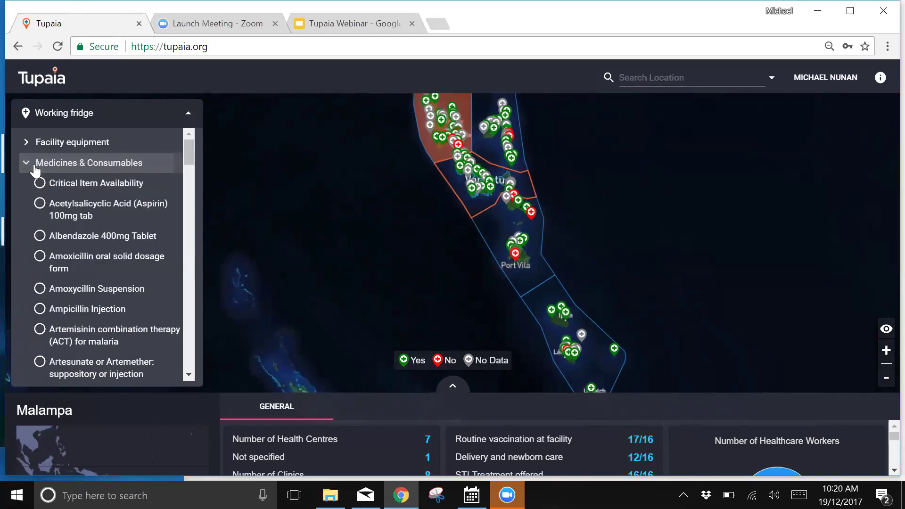
Map Critical Item Availability across facilities and zoom into the Sanma district.
click(40, 182)
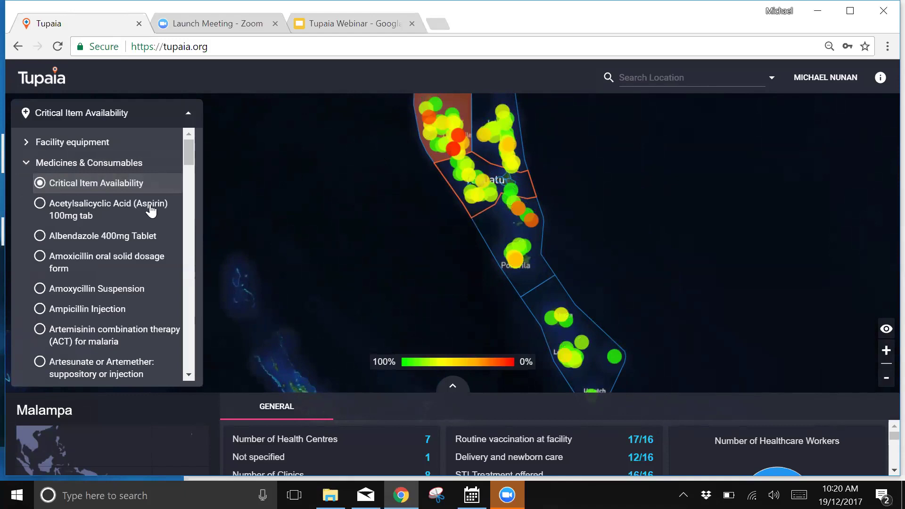
drag(410, 190, 452, 254)
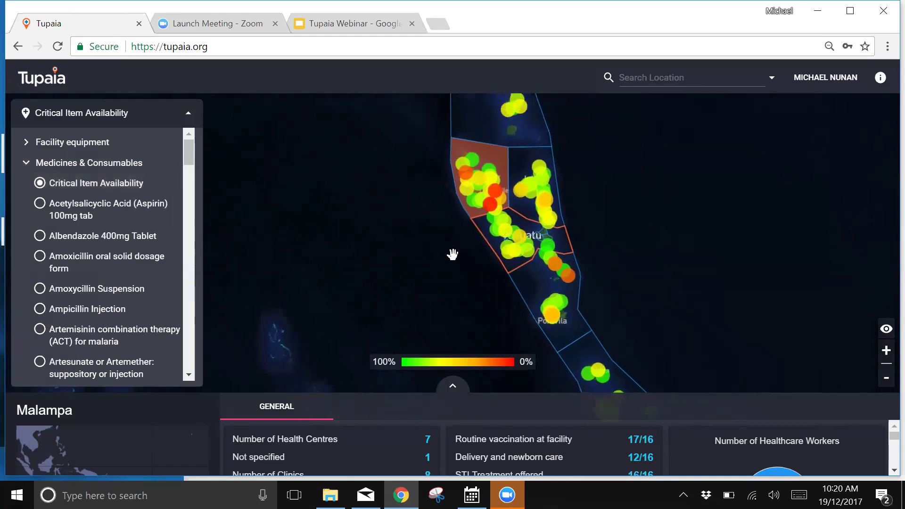
click(478, 228)
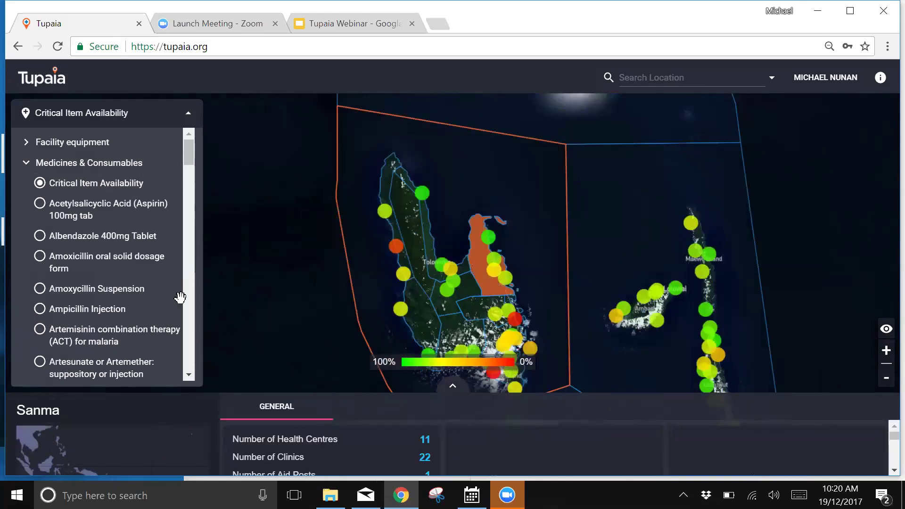
Pan across southern Sanma and map availability of Zinc sulphate 20 mg tablets.
drag(275, 283, 272, 197)
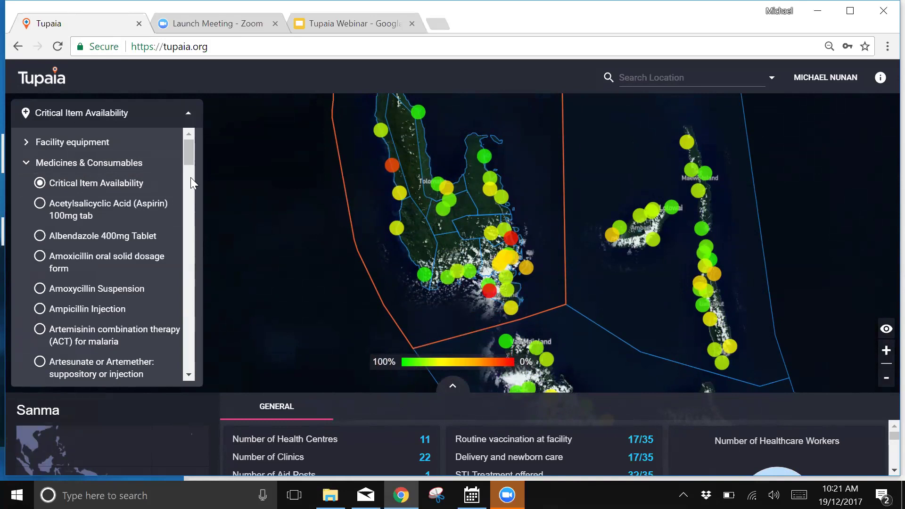
drag(185, 154, 193, 280)
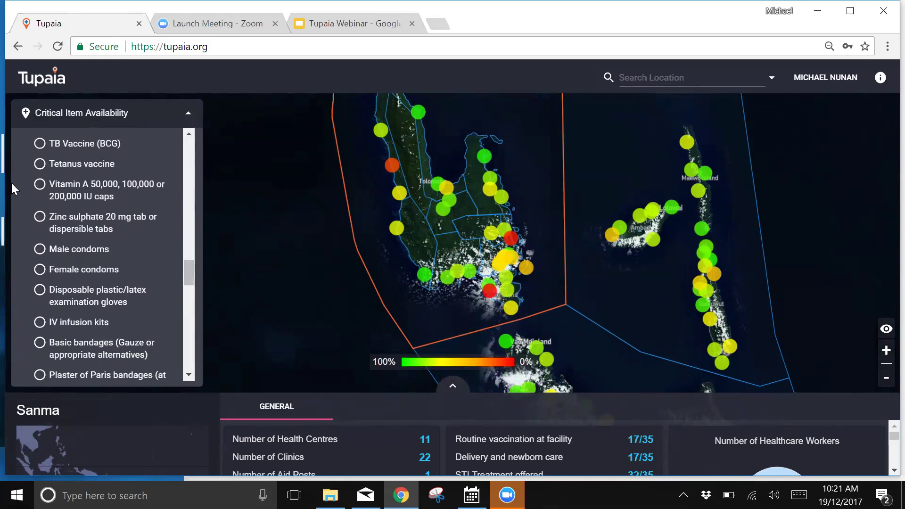
click(40, 218)
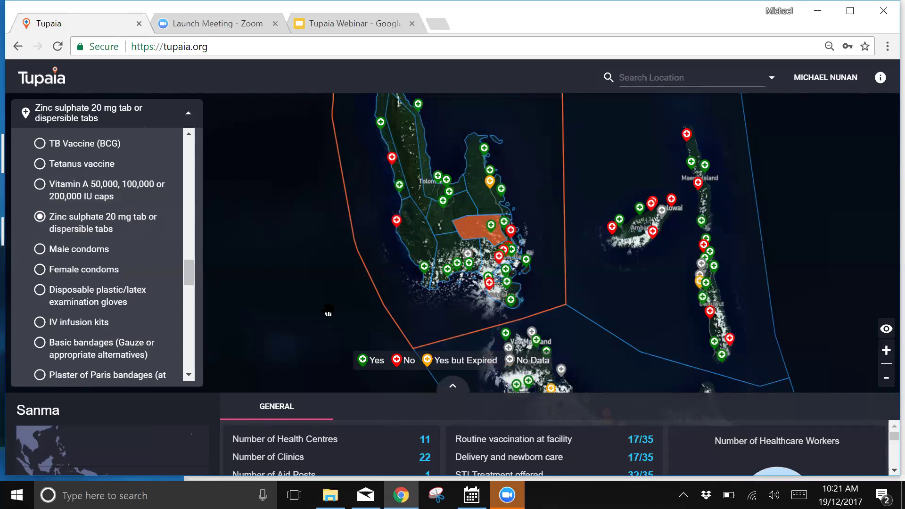
Open the dashboard of a red-marked facility lacking zinc sulphate (catchment 720), then close its popup.
click(395, 218)
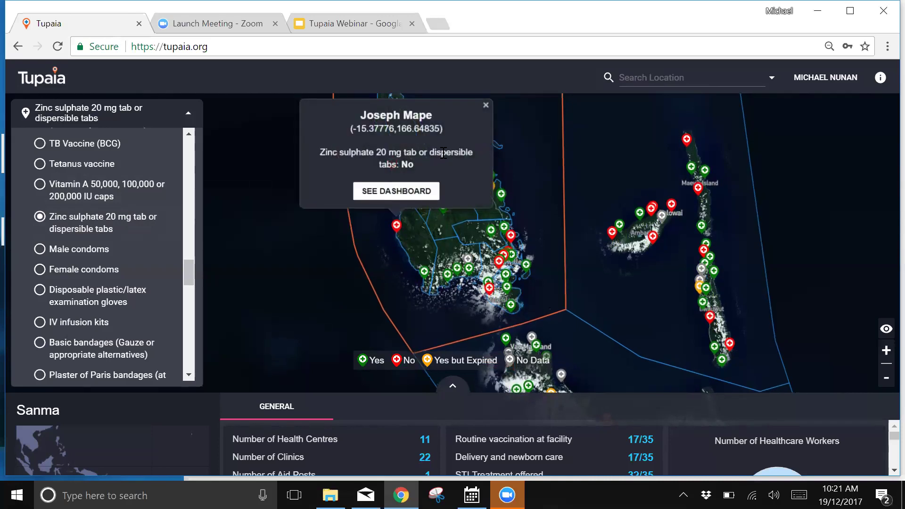
click(408, 191)
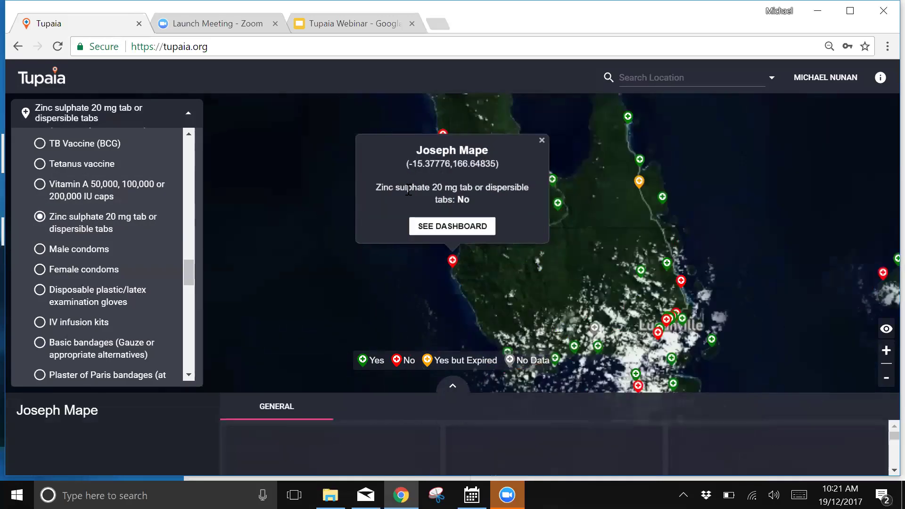
click(452, 385)
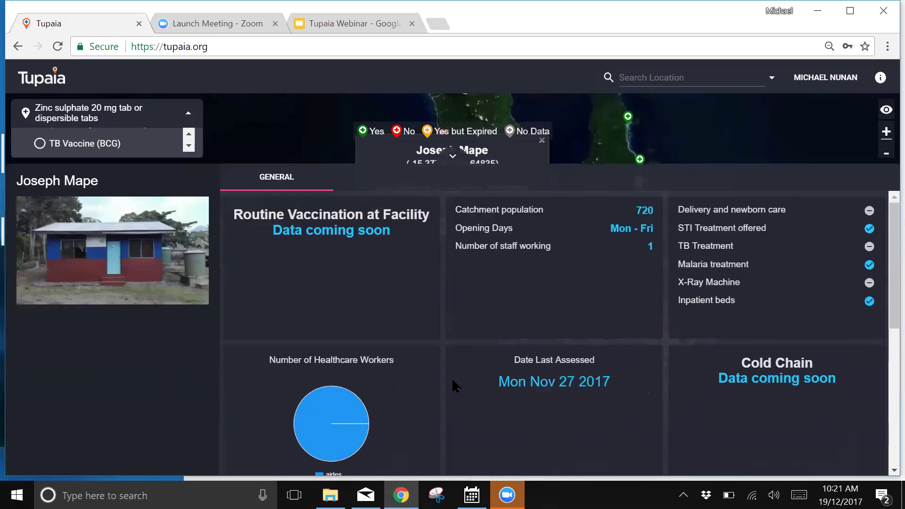
scroll(452, 378, down, 6)
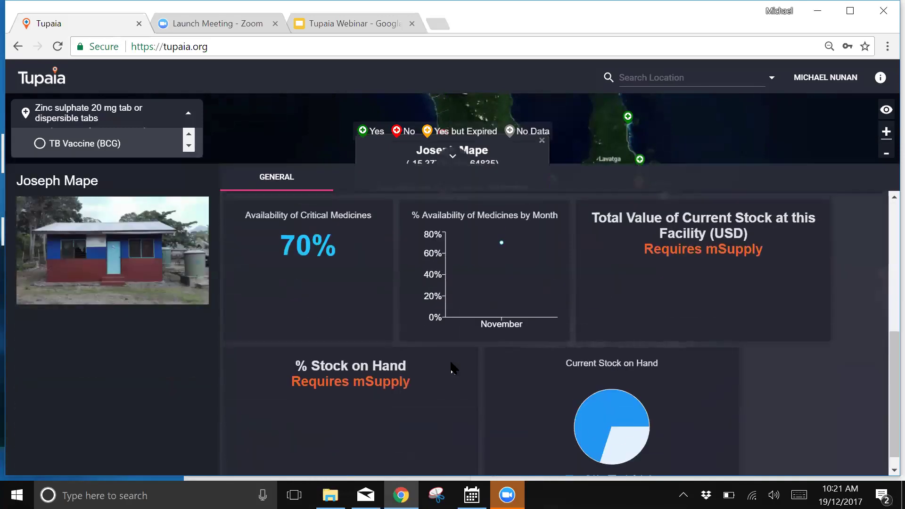
scroll(451, 369, up, 6)
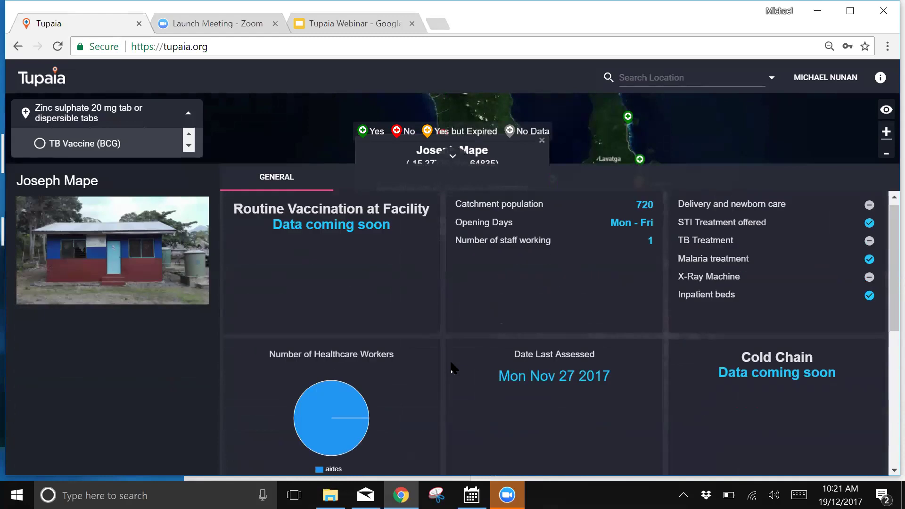
click(454, 160)
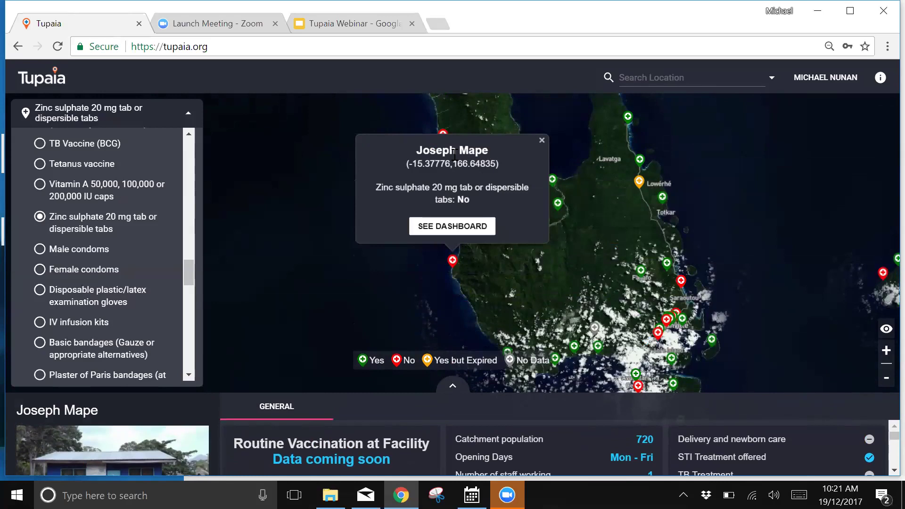
click(542, 140)
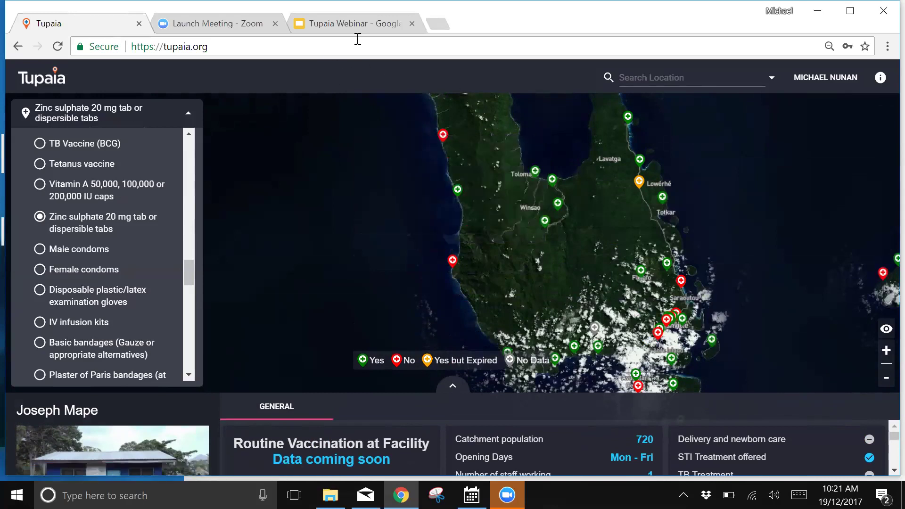
Switch to the Tupaia Webinar deck and select slide 14, Recent updates.
click(379, 34)
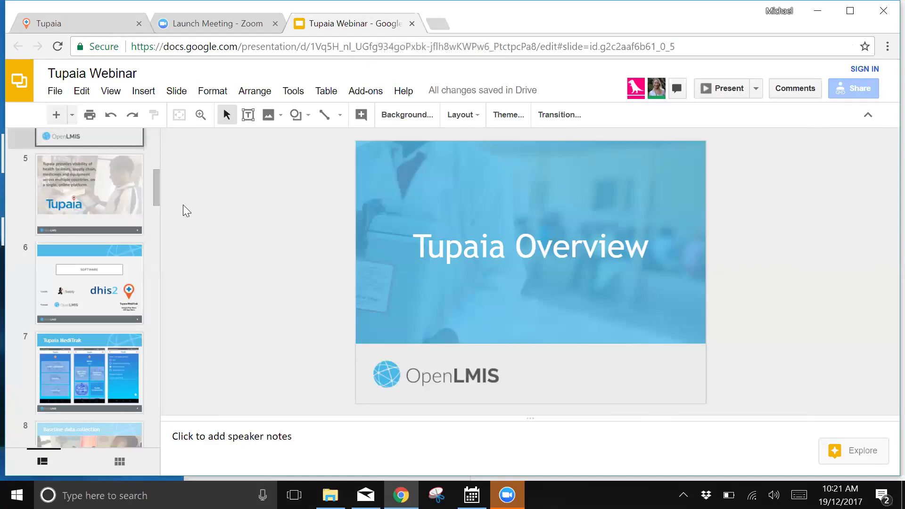
drag(156, 196, 155, 285)
click(80, 227)
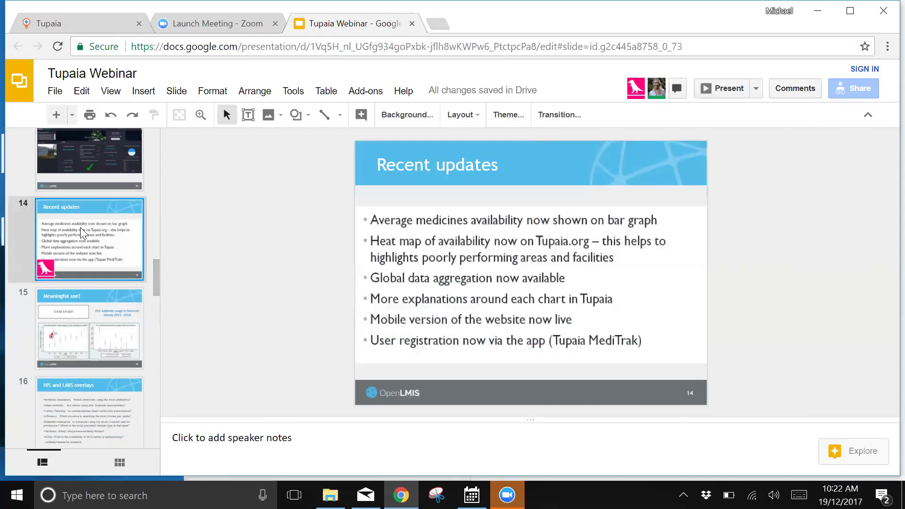
Start presenting the deck full screen via View > Present.
click(170, 94)
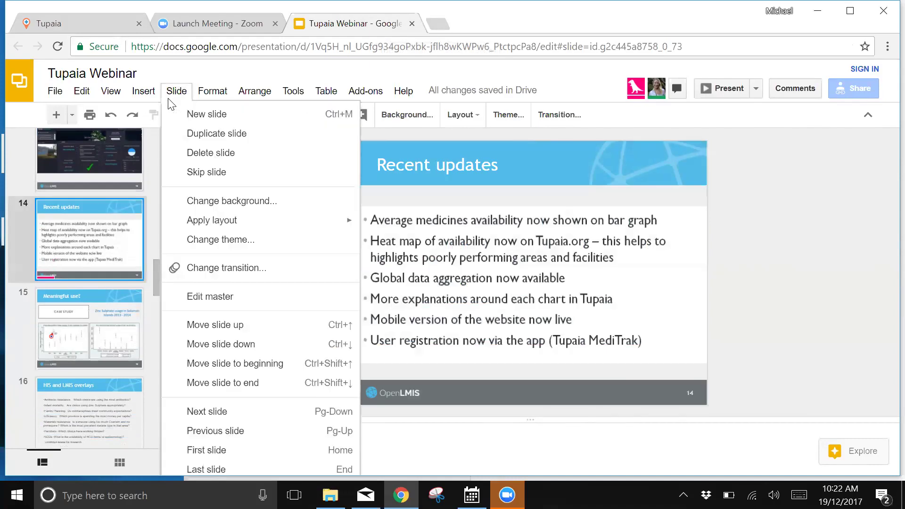
click(809, 192)
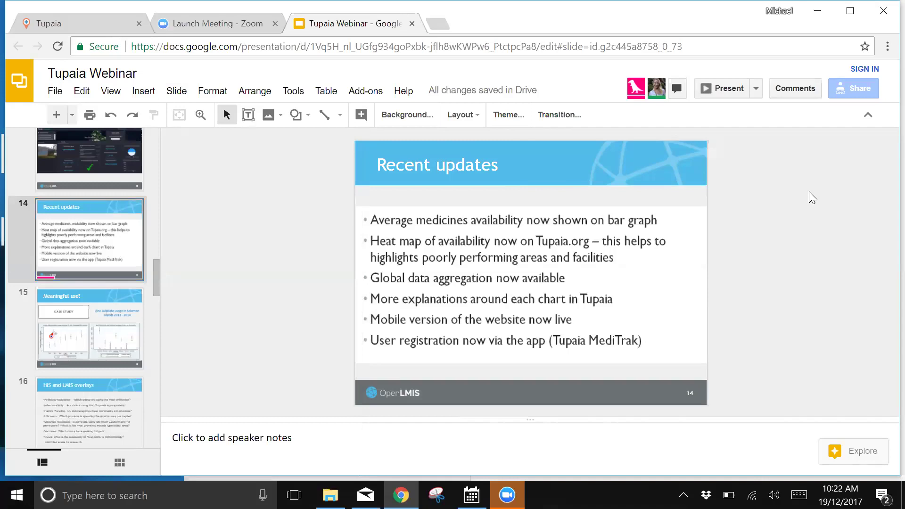
click(110, 94)
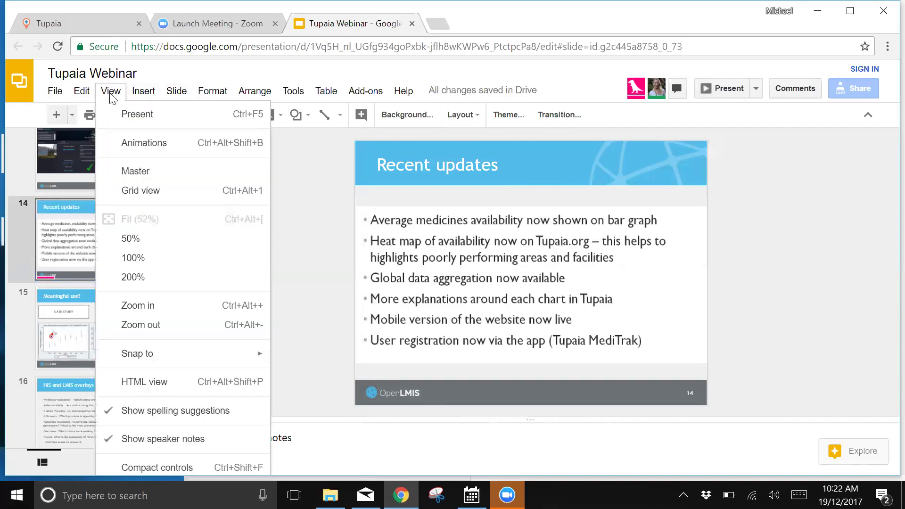
click(135, 118)
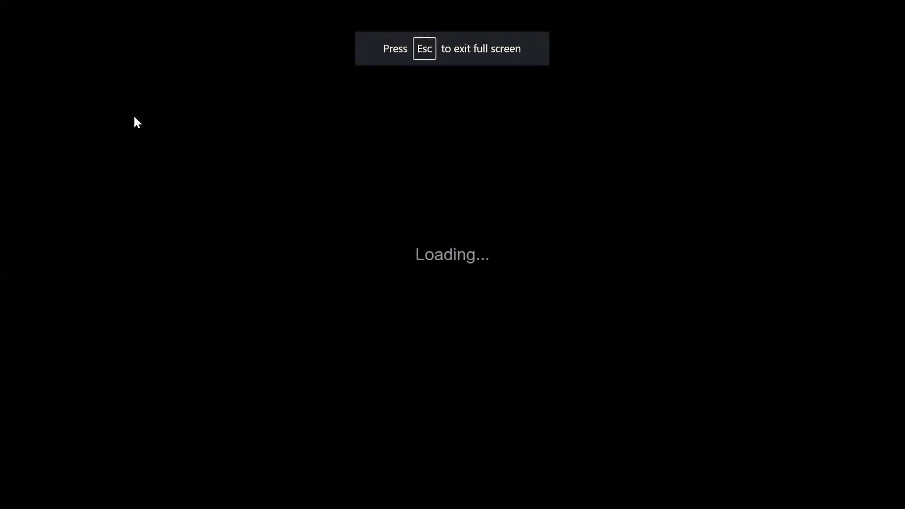